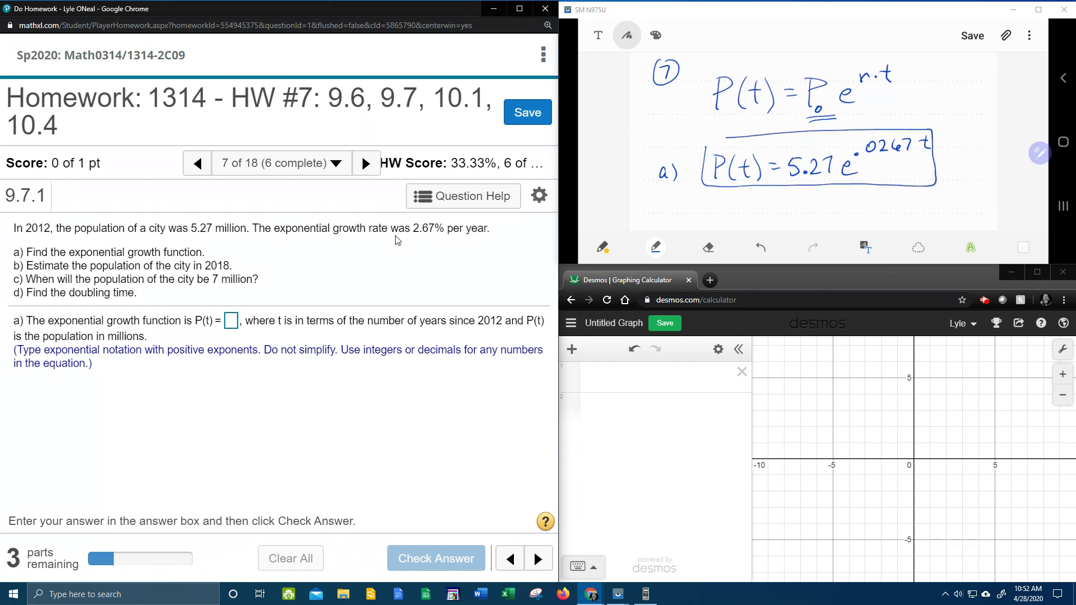
Enter P(t) = 5.27e^(.0267t) for part a, check it, and dismiss the success message
{"action": "left_click", "coordinate": [233, 322]}
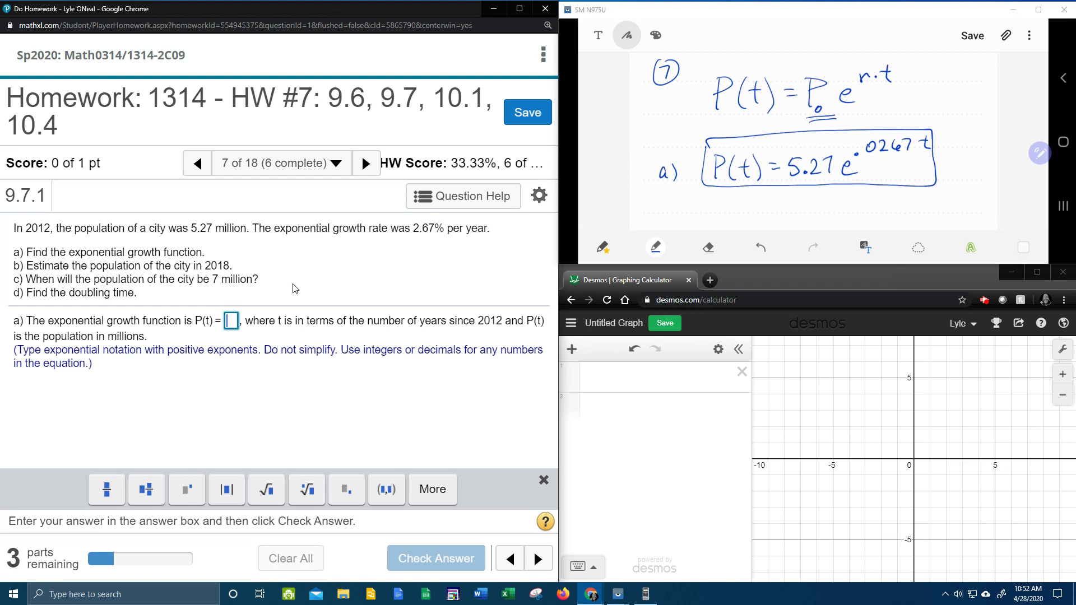
{"action": "type", "text": "5.27 "}
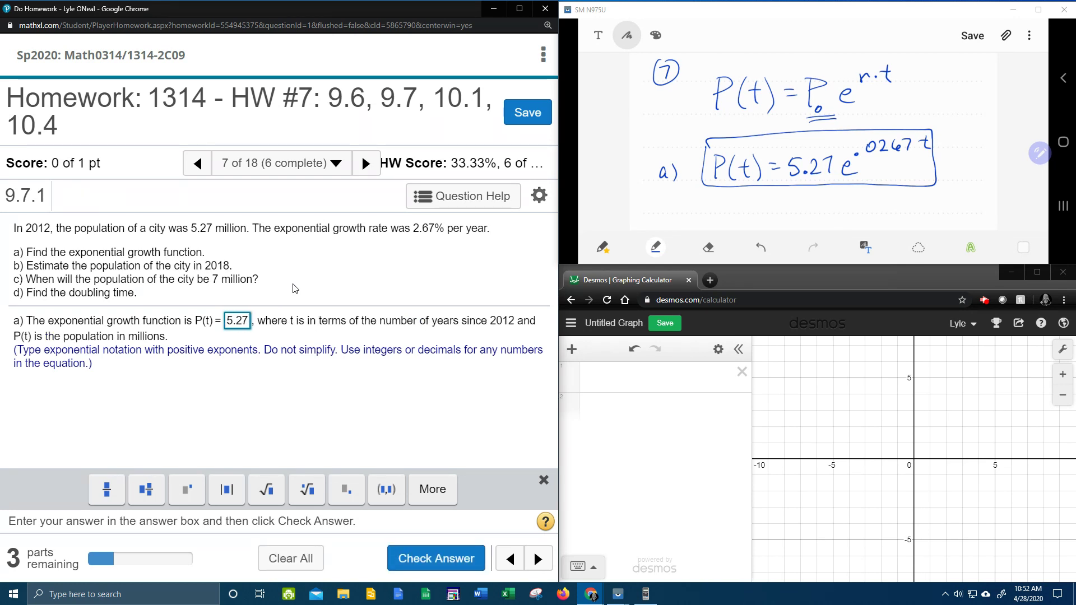
{"action": "type", "text": "e"}
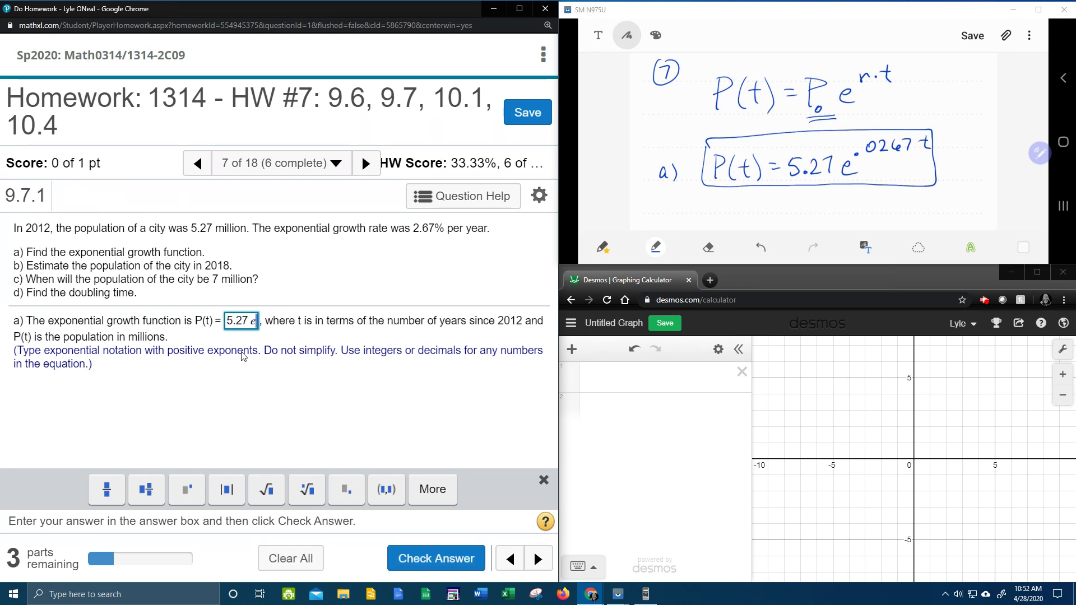
{"action": "left_click", "coordinate": [193, 489]}
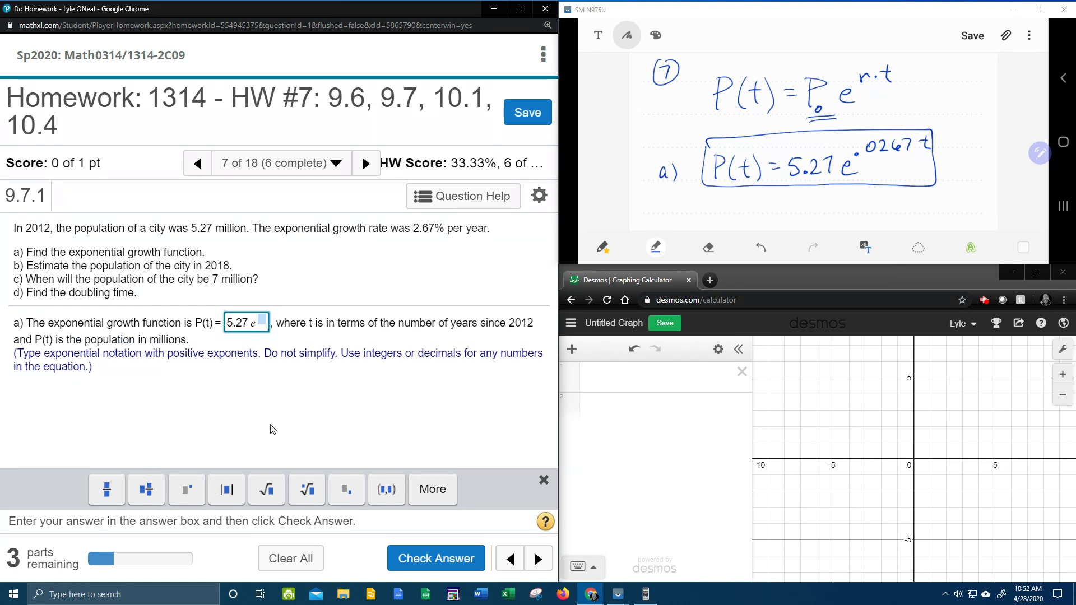
{"action": "type", "text": ".0267"}
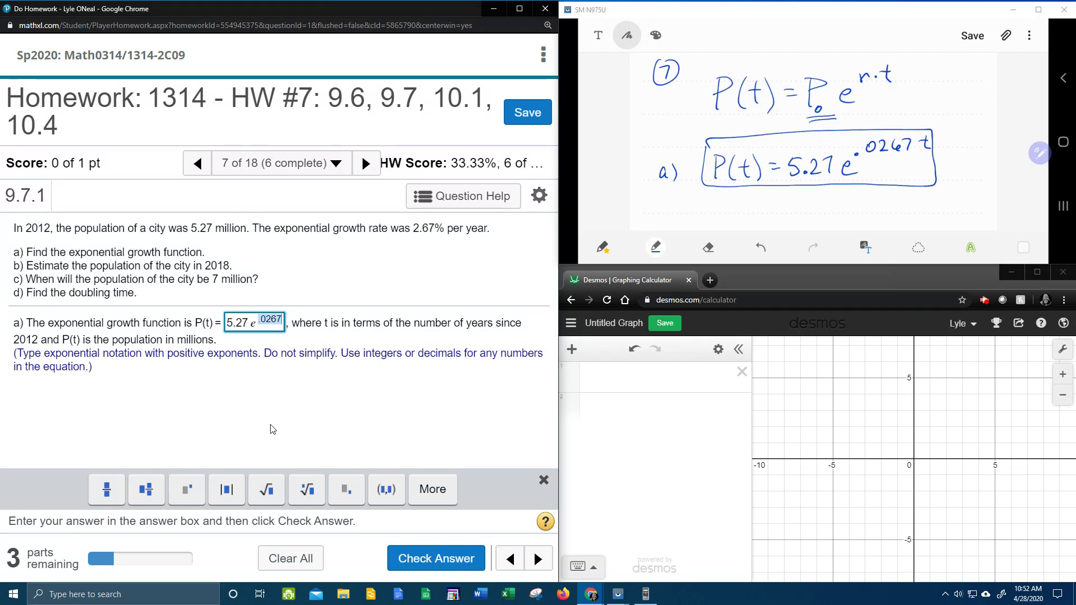
{"action": "type", "text": "t"}
{"action": "key", "text": "Return"}
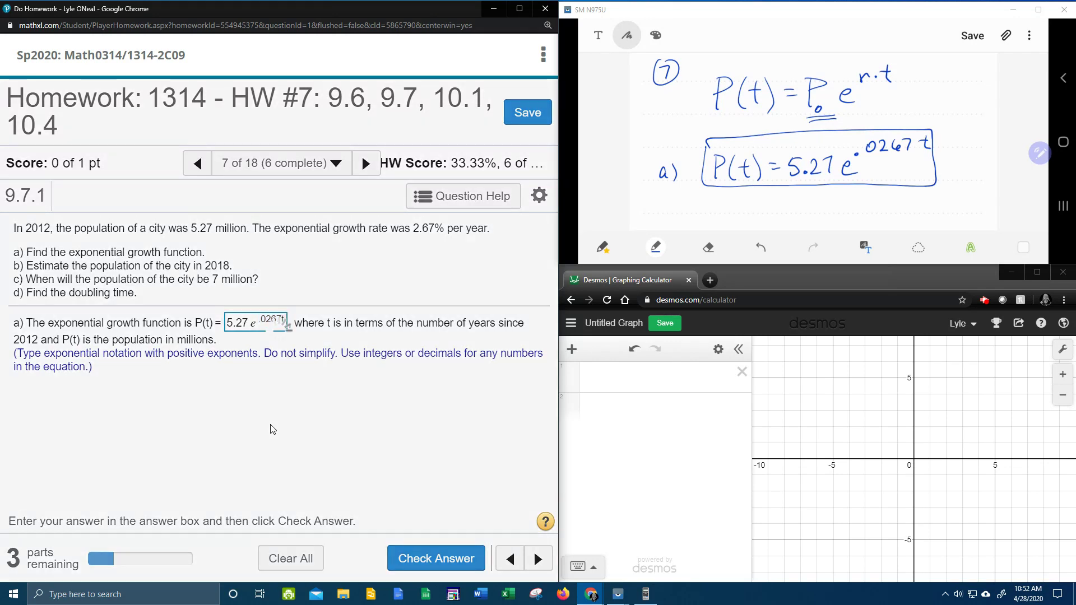
{"action": "left_click", "coordinate": [278, 404]}
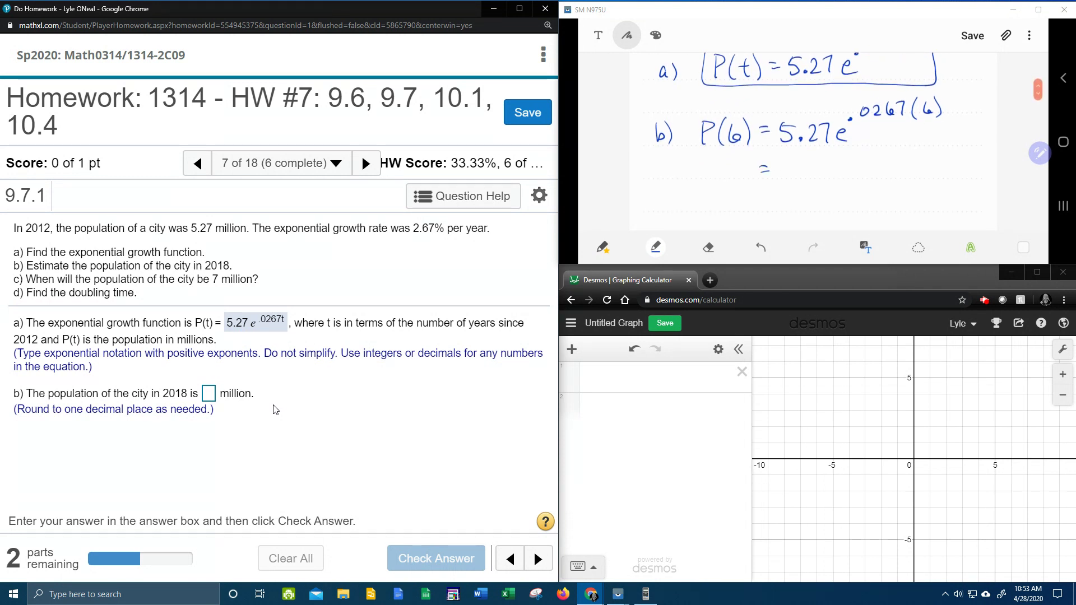
Bring up the Casio calculator emulator from the taskbar
{"action": "left_click", "coordinate": [644, 594]}
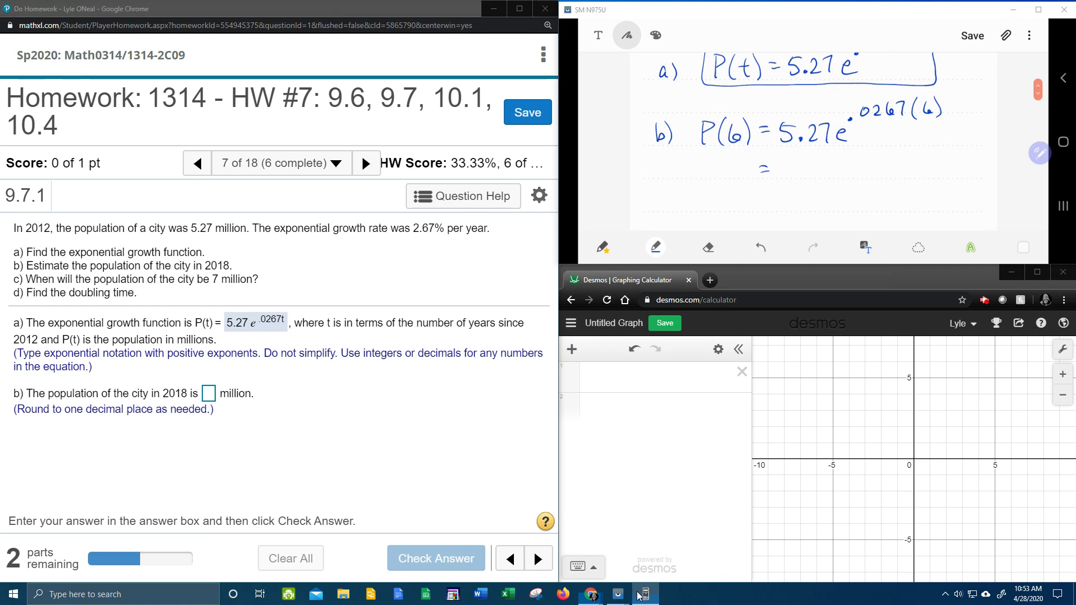
Clear the calculator and key in 5.27e^.0267
{"action": "left_click", "coordinate": [505, 438]}
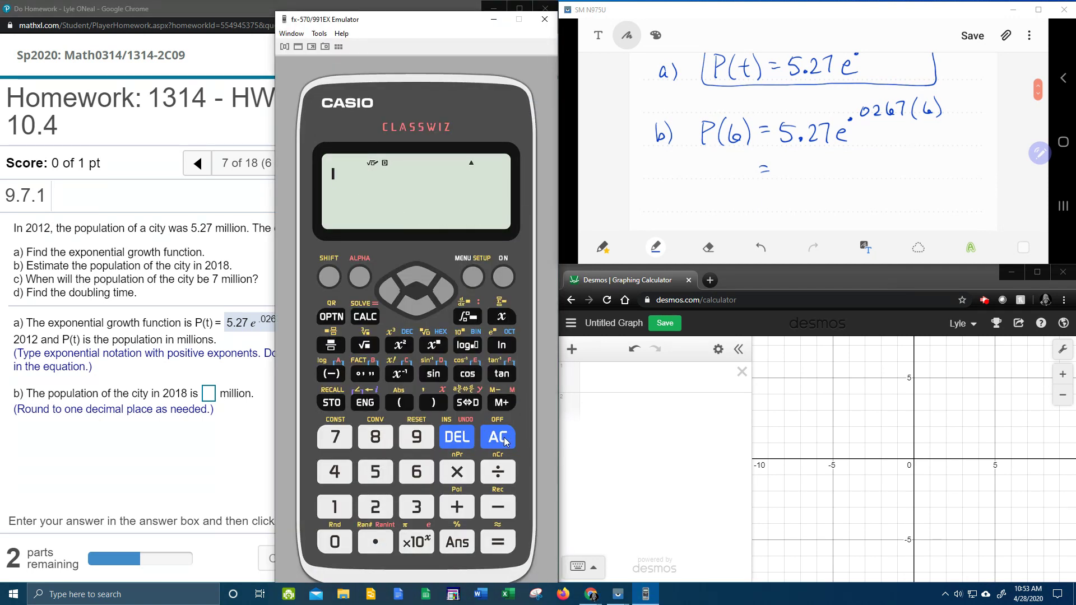
{"action": "left_click", "coordinate": [388, 477]}
{"action": "left_click", "coordinate": [383, 538]}
{"action": "left_click", "coordinate": [375, 506]}
{"action": "left_click", "coordinate": [336, 438]}
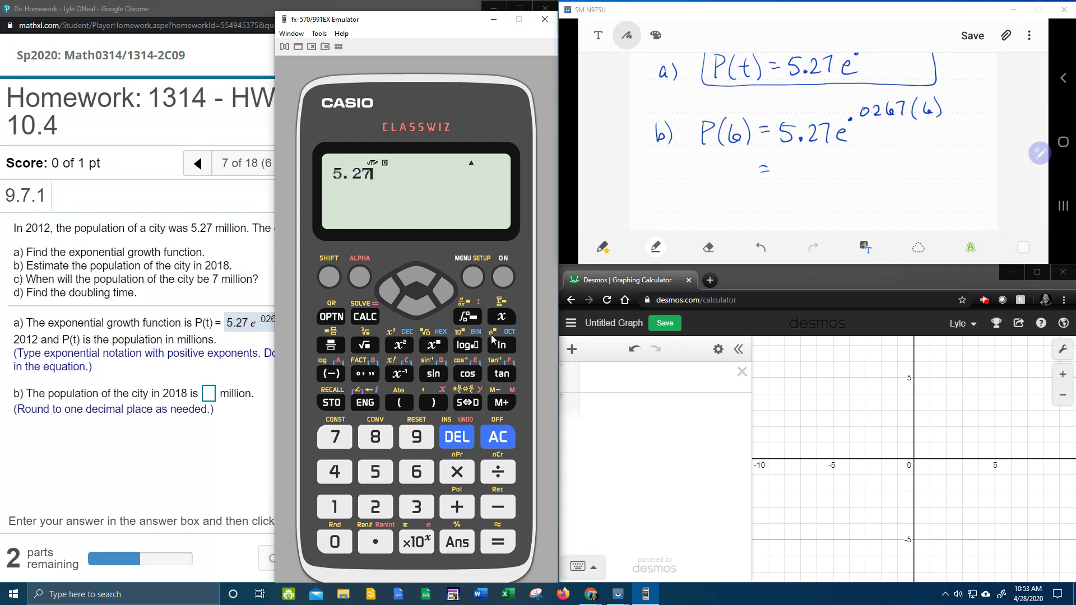
{"action": "left_click", "coordinate": [331, 279]}
{"action": "left_click", "coordinate": [499, 346]}
{"action": "left_click", "coordinate": [375, 542]}
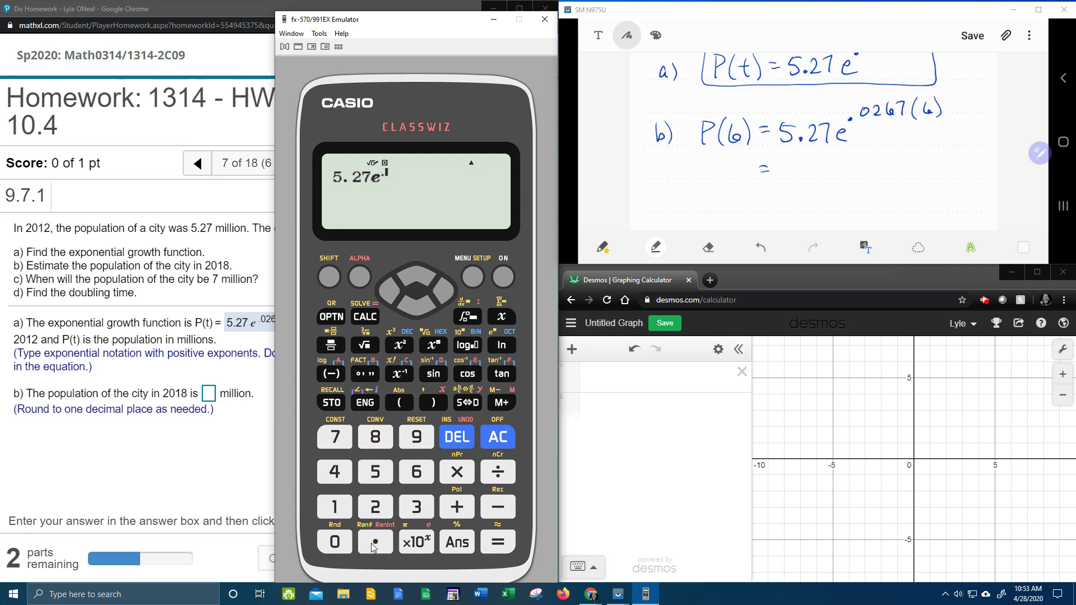
{"action": "left_click", "coordinate": [345, 544]}
{"action": "left_click", "coordinate": [375, 507]}
{"action": "left_click", "coordinate": [421, 477]}
{"action": "left_click", "coordinate": [335, 436]}
Finish the exponent as .0267(6) and evaluate it to 6.185639294
{"action": "left_click", "coordinate": [457, 473]}
{"action": "left_click", "coordinate": [420, 475]}
{"action": "left_click", "coordinate": [458, 437]}
{"action": "left_click", "coordinate": [457, 437]}
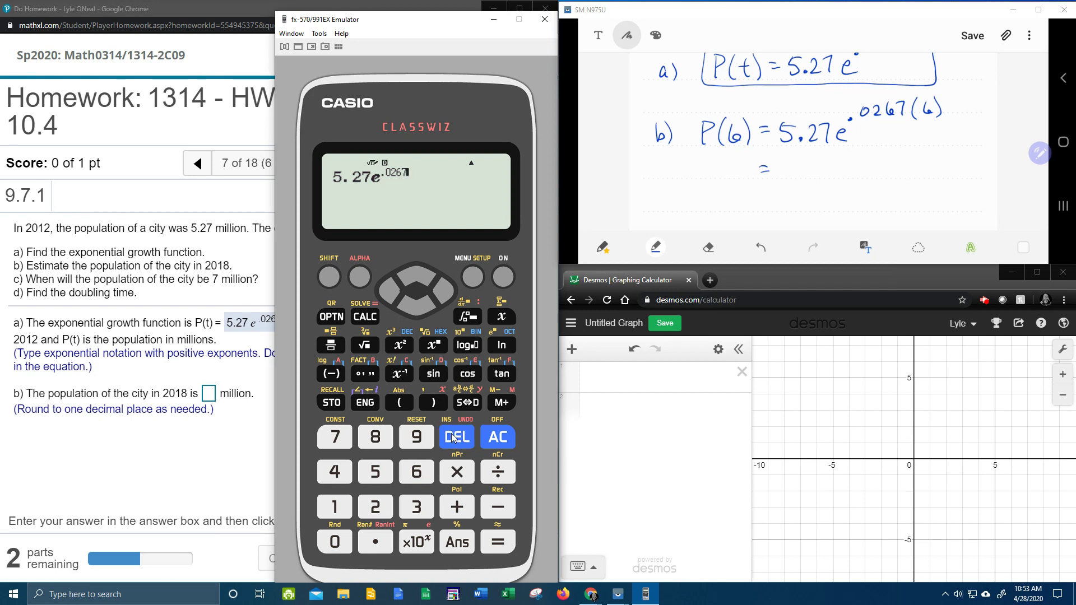
{"action": "left_click", "coordinate": [407, 405]}
{"action": "left_click", "coordinate": [416, 472]}
{"action": "left_click", "coordinate": [436, 403]}
{"action": "left_click", "coordinate": [498, 543]}
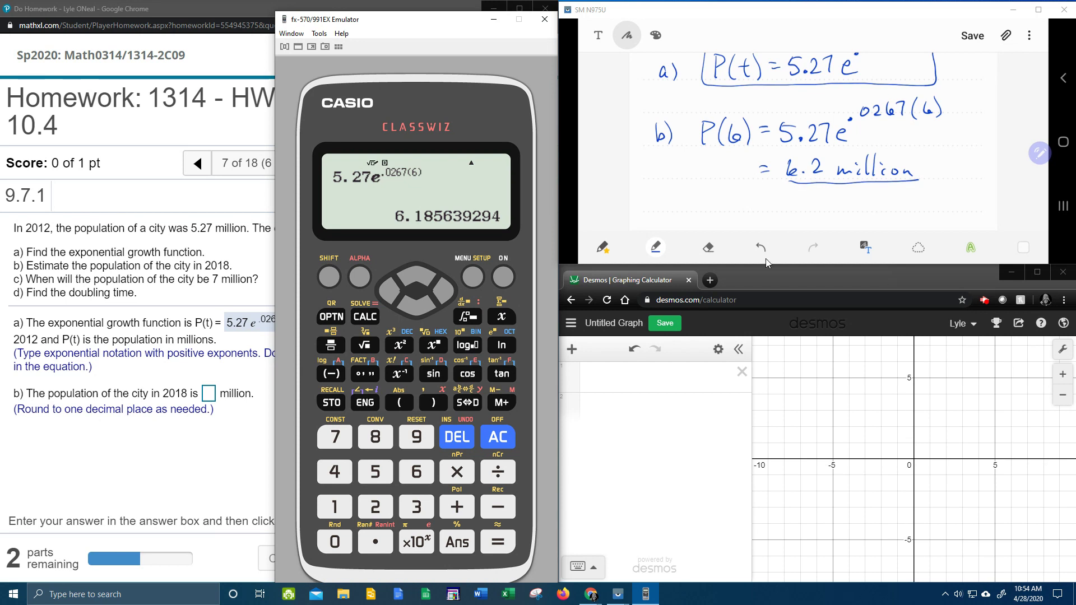
Answer part b with 6.2 million, check it, and dismiss the Fantastic! message
{"action": "left_click", "coordinate": [209, 397]}
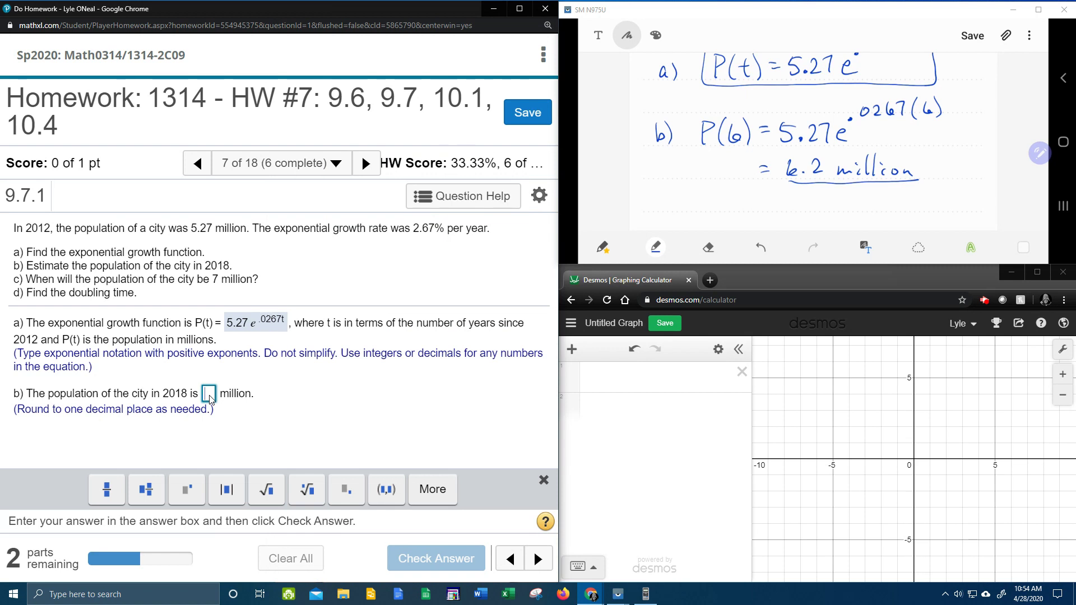
{"action": "type", "text": "6.2"}
{"action": "key", "text": "Return"}
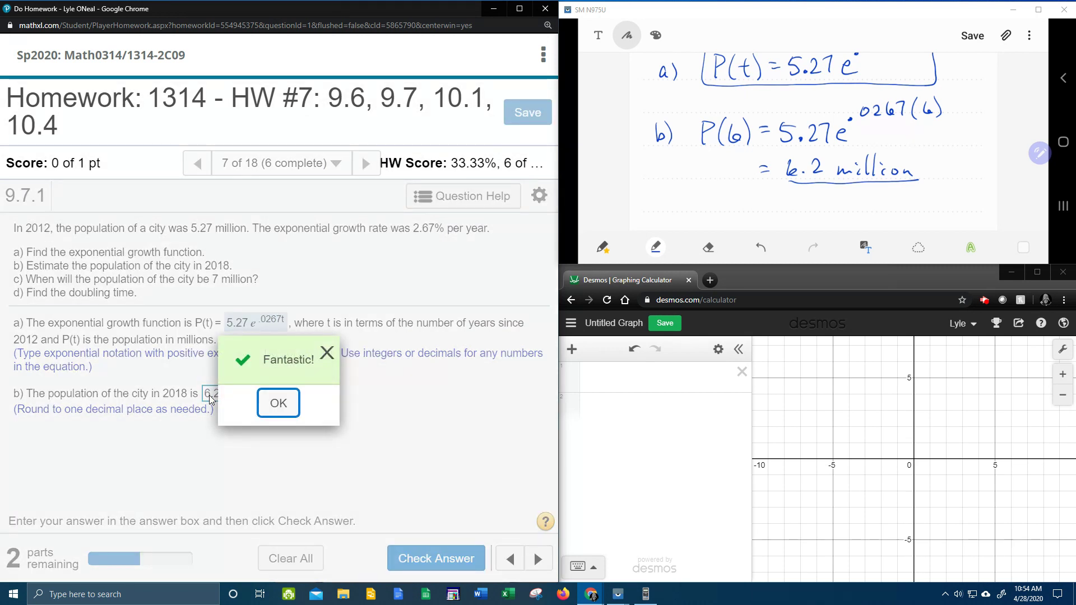
{"action": "left_click", "coordinate": [275, 404]}
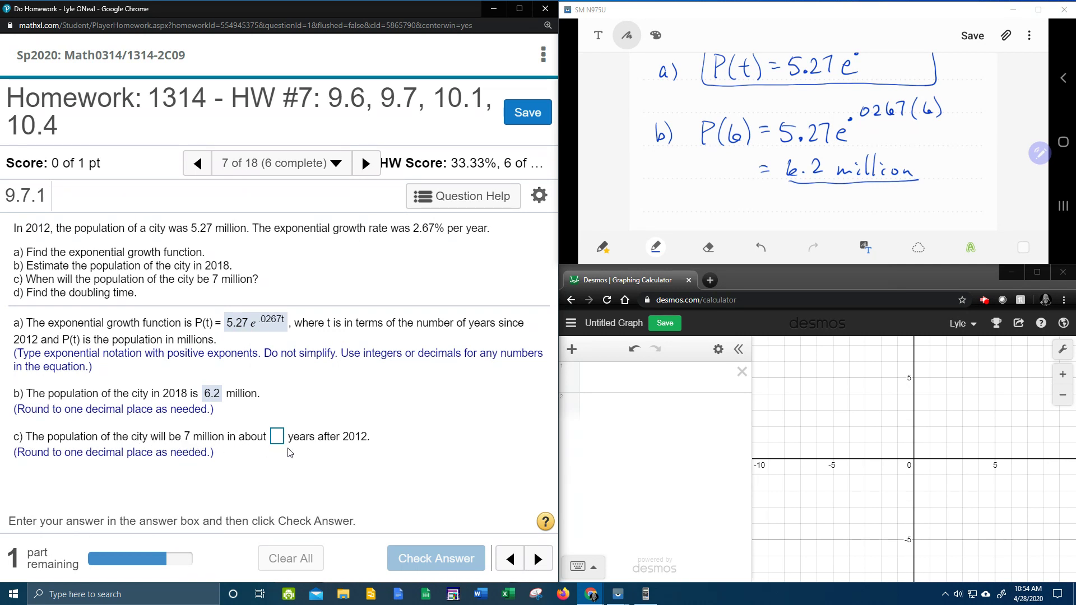
Select the part c answer box in MyLab Math
{"action": "left_click", "coordinate": [276, 432]}
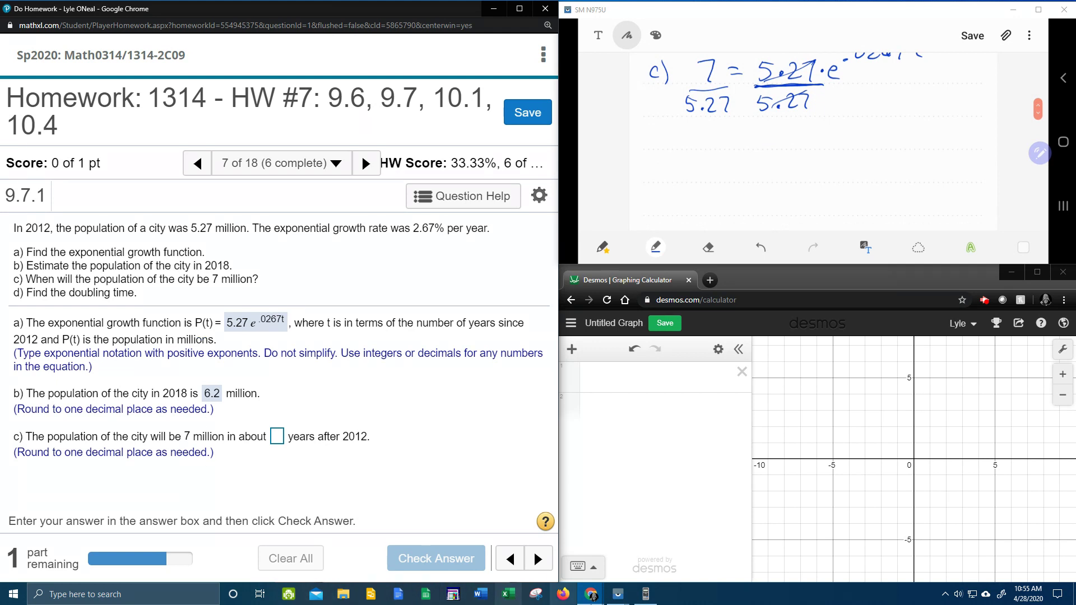
Compute 7 ÷ 5.27, toggling the result between 1.328273245 and 700/527
{"action": "left_click", "coordinate": [646, 594]}
{"action": "left_click", "coordinate": [496, 443]}
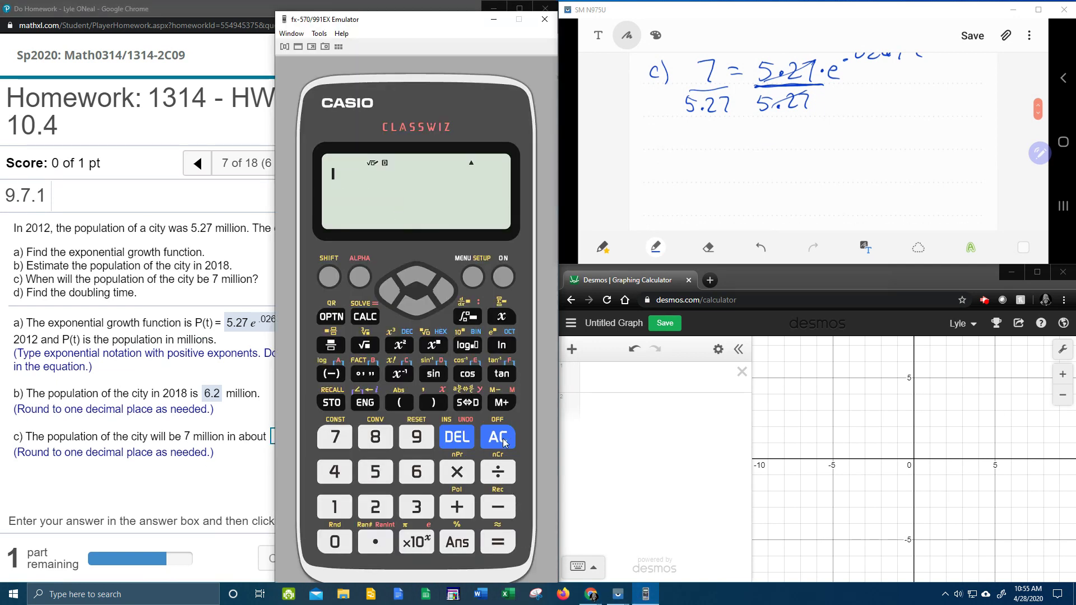
{"action": "left_click", "coordinate": [339, 441]}
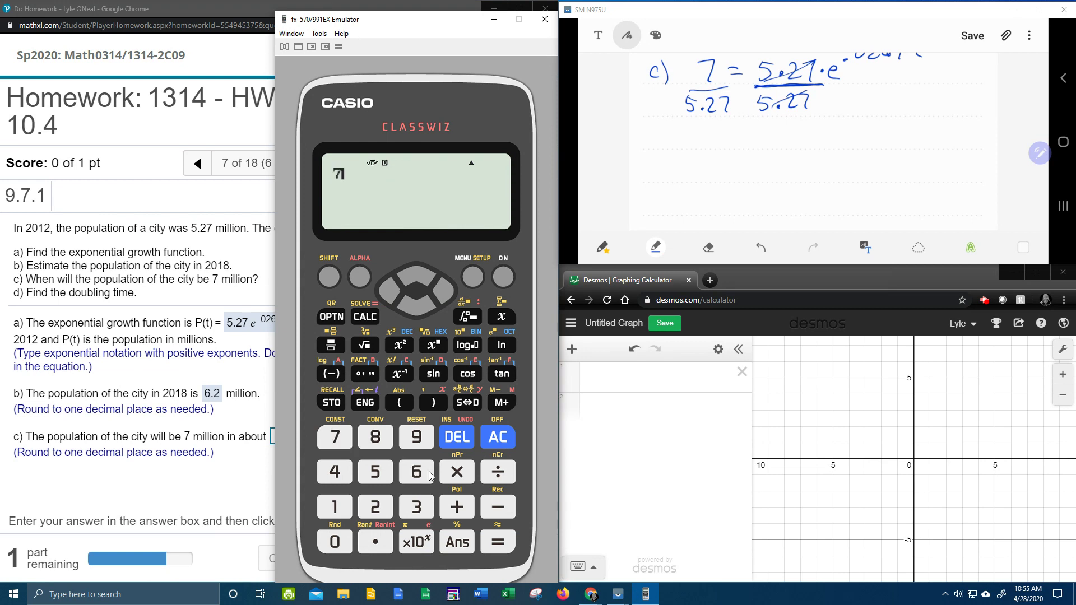
{"action": "left_click", "coordinate": [495, 474]}
{"action": "left_click", "coordinate": [375, 472]}
{"action": "left_click", "coordinate": [375, 541]}
{"action": "left_click", "coordinate": [375, 507]}
{"action": "left_click", "coordinate": [335, 437]}
{"action": "left_click", "coordinate": [499, 542]}
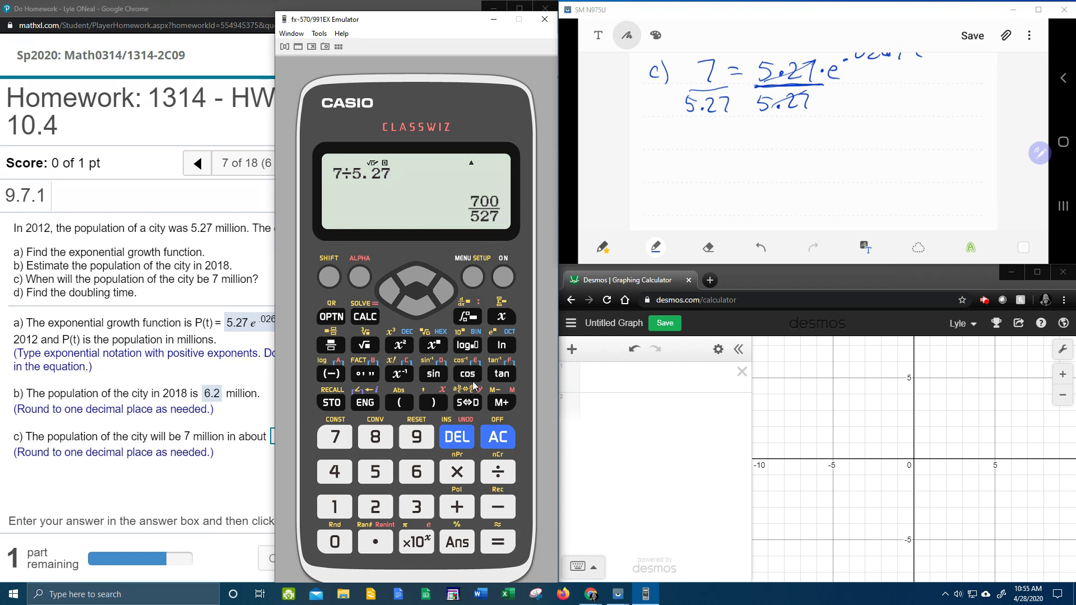
{"action": "left_click", "coordinate": [468, 403]}
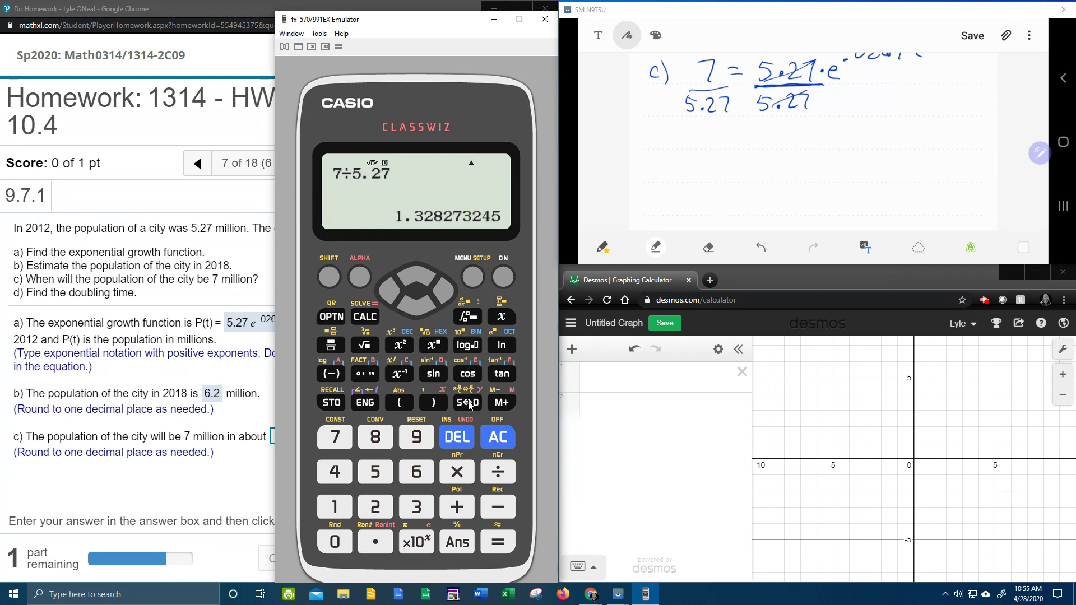
{"action": "left_click", "coordinate": [469, 403]}
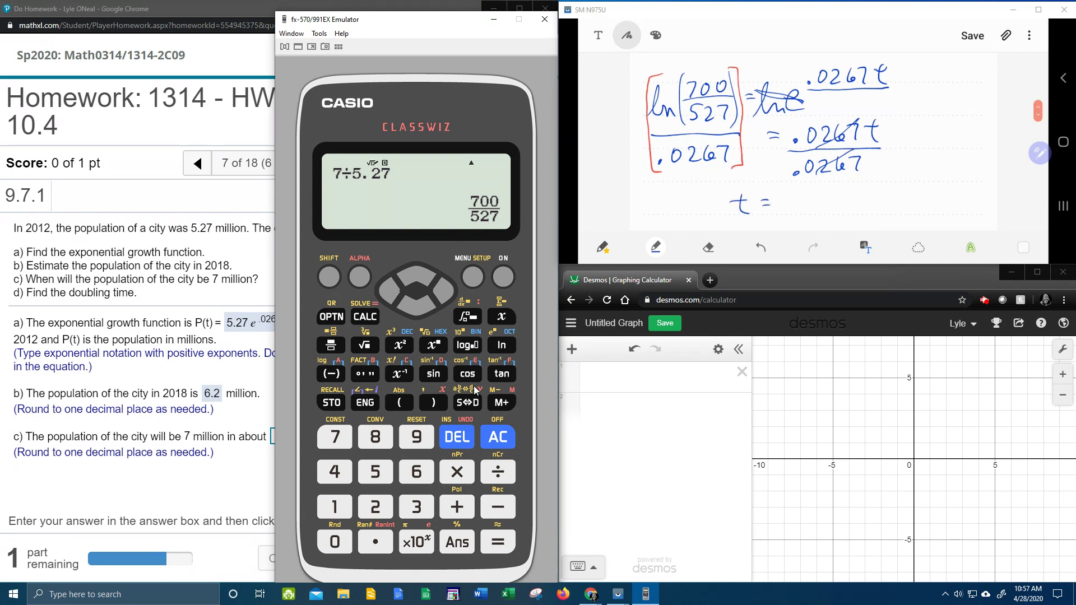
Clear the calculator display for the next computation
{"action": "left_click", "coordinate": [499, 435]}
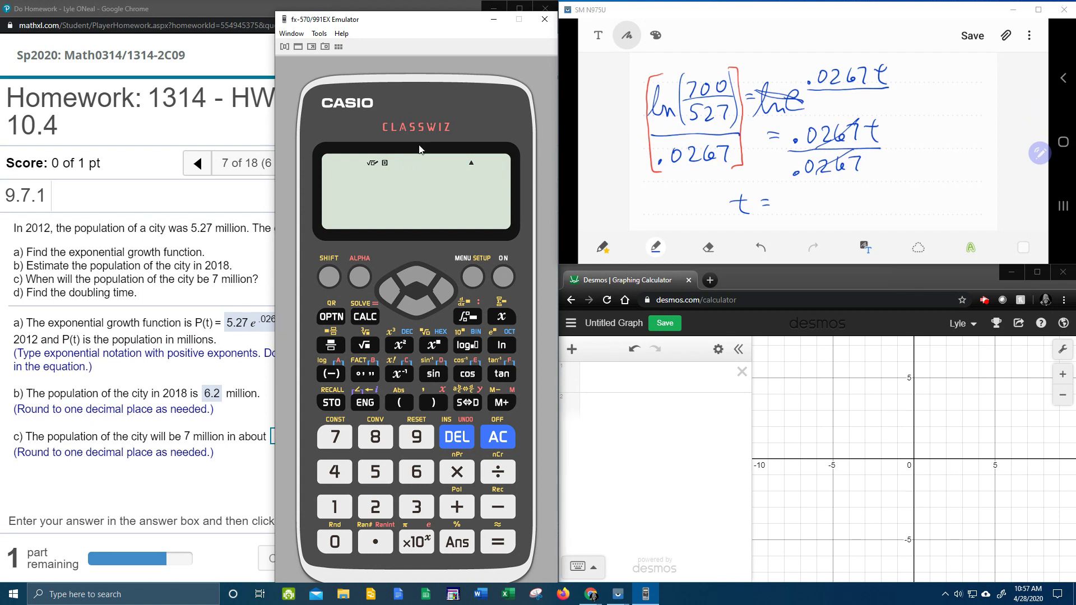
Build ln(700/527) as the numerator of a calculator fraction
{"action": "left_click", "coordinate": [335, 346]}
{"action": "left_click", "coordinate": [502, 345]}
{"action": "left_click", "coordinate": [334, 353]}
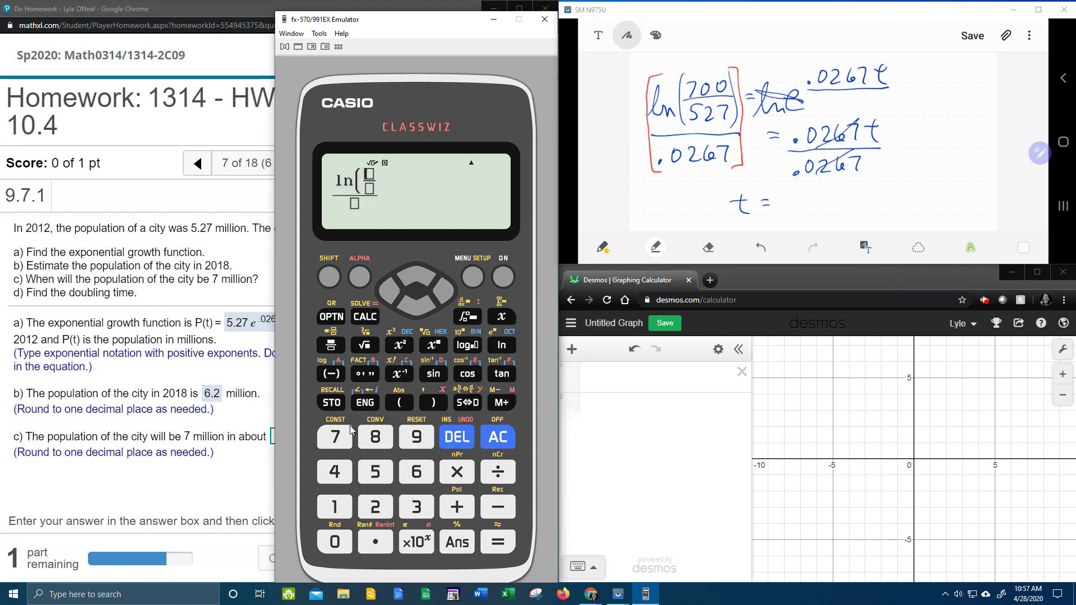
{"action": "left_click", "coordinate": [336, 436]}
{"action": "left_click", "coordinate": [343, 543]}
{"action": "left_click", "coordinate": [343, 542]}
{"action": "left_click", "coordinate": [418, 308]}
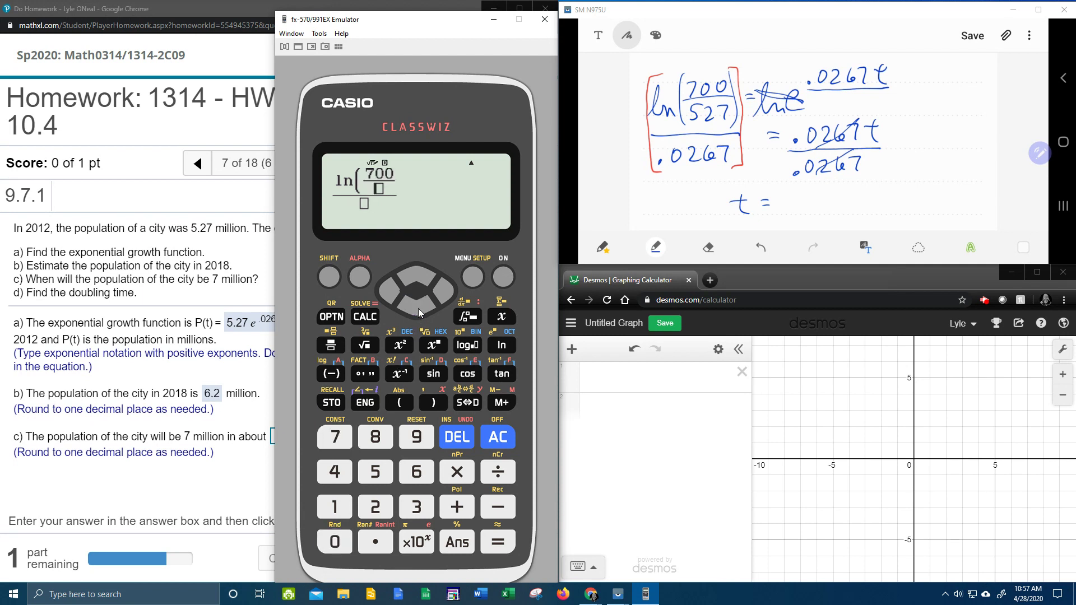
{"action": "left_click", "coordinate": [376, 472]}
{"action": "left_click", "coordinate": [375, 507]}
{"action": "left_click", "coordinate": [352, 432]}
{"action": "left_click", "coordinate": [441, 287]}
{"action": "left_click", "coordinate": [433, 402]}
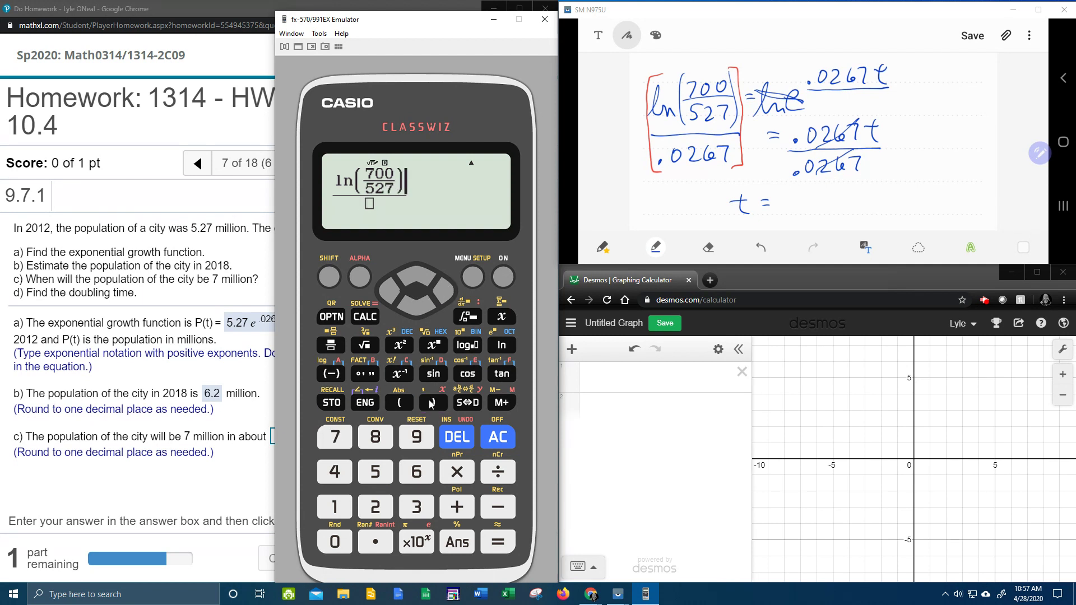
Enter .0267 as the denominator, evaluate to 10.63220174, and return to the homework page
{"action": "left_click", "coordinate": [415, 307]}
{"action": "left_click", "coordinate": [390, 534]}
{"action": "left_click", "coordinate": [350, 542]}
{"action": "left_click", "coordinate": [373, 511]}
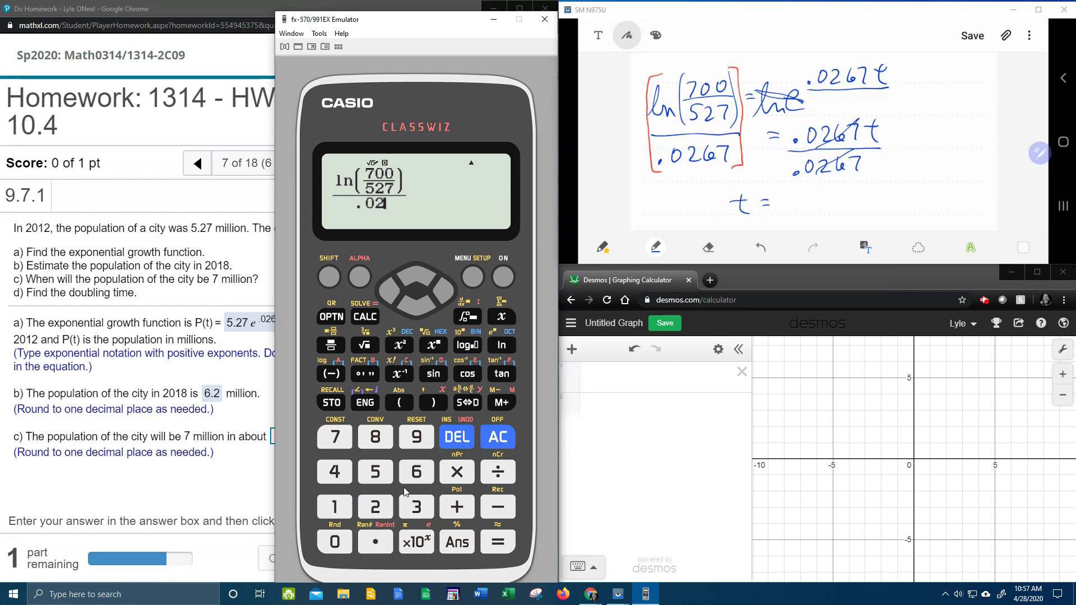
{"action": "left_click", "coordinate": [418, 475]}
{"action": "left_click", "coordinate": [339, 442]}
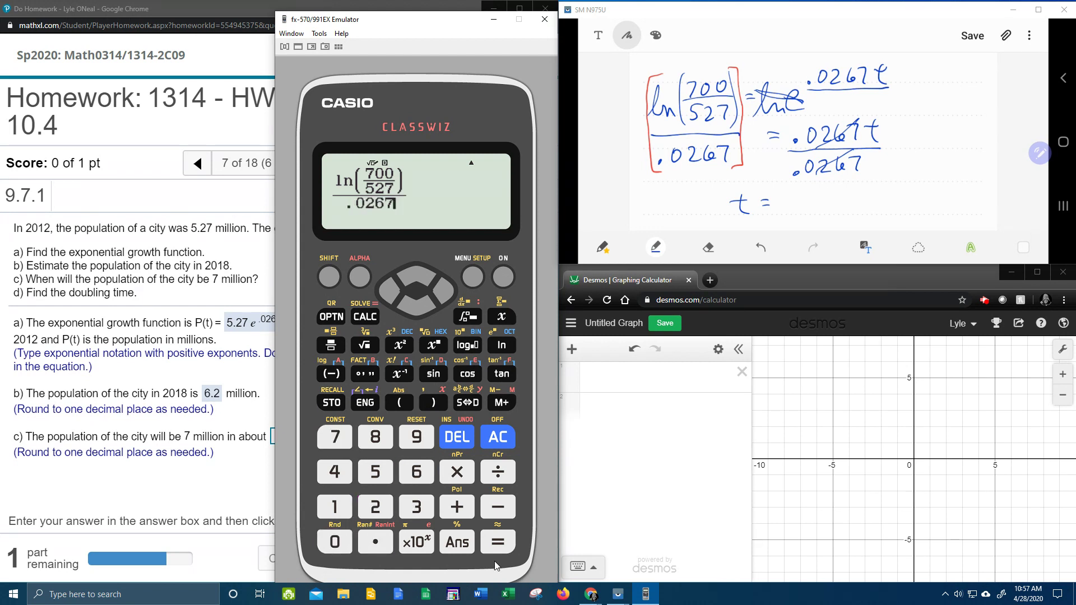
{"action": "left_click", "coordinate": [499, 543]}
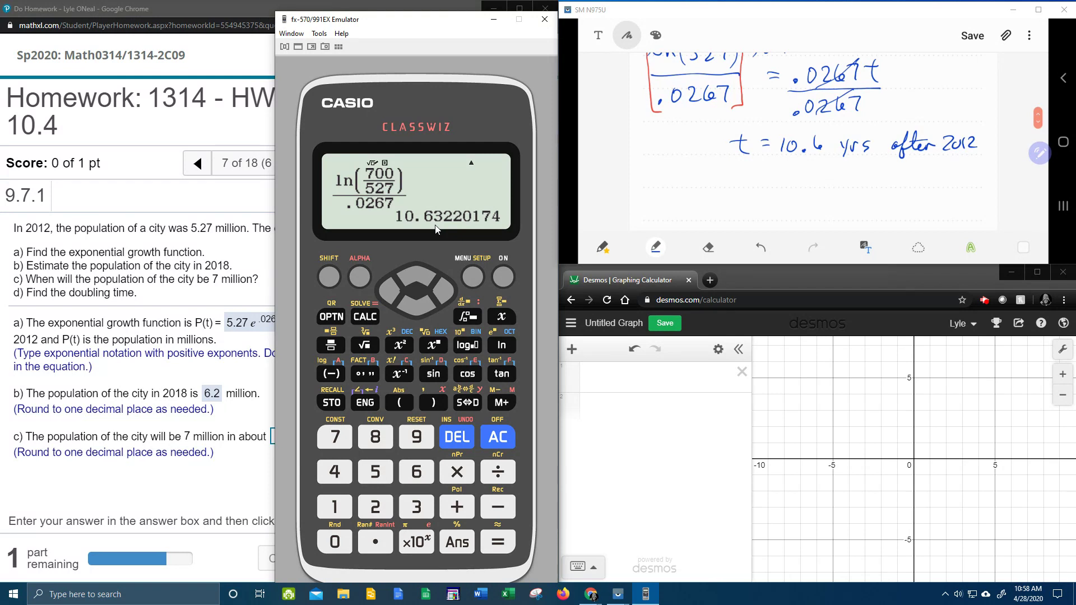
{"action": "left_click", "coordinate": [239, 454]}
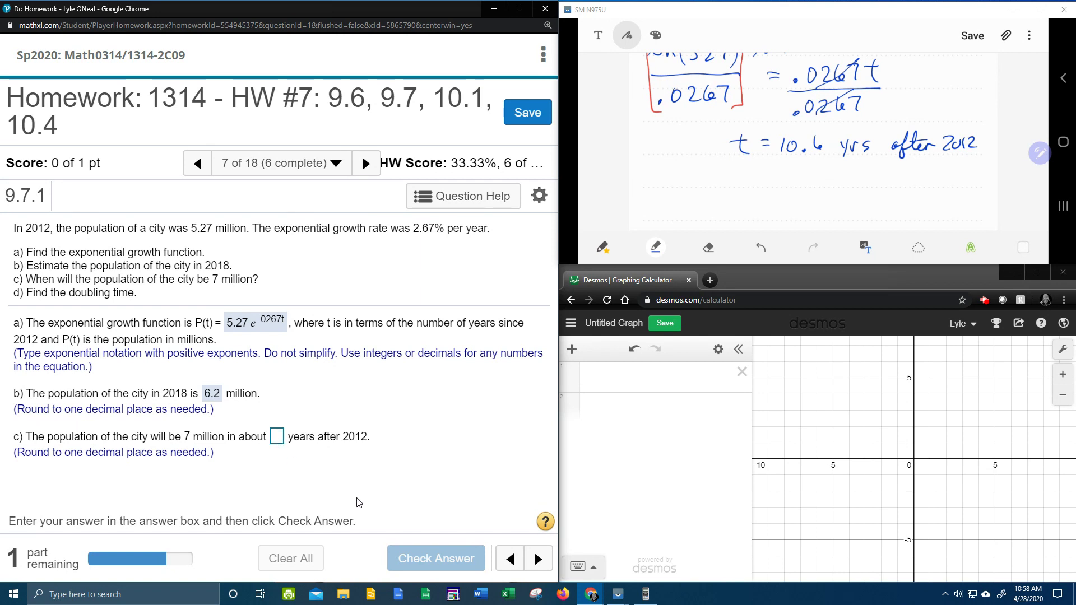
Answer part c with 10.6 years, check it, and dismiss the confirmation to reveal part d
{"action": "left_click", "coordinate": [278, 438]}
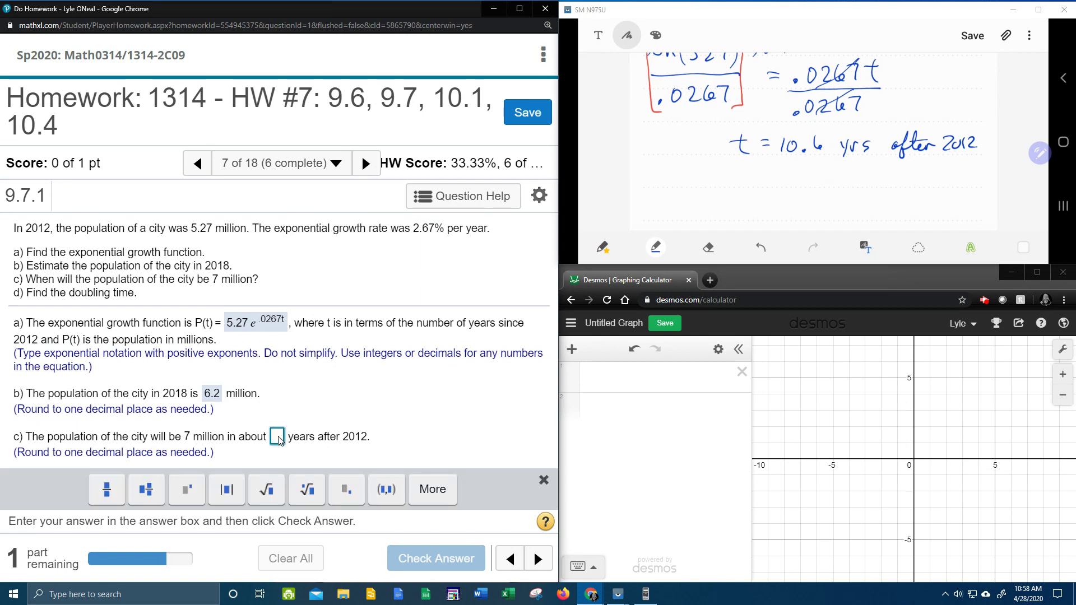
{"action": "type", "text": "10.6"}
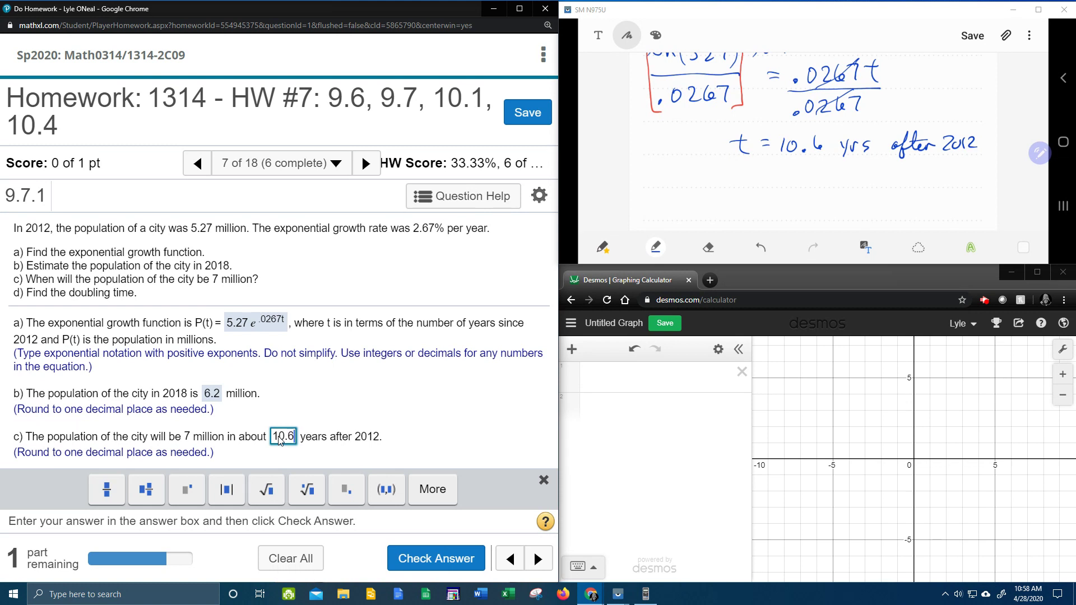
{"action": "key", "text": "Return"}
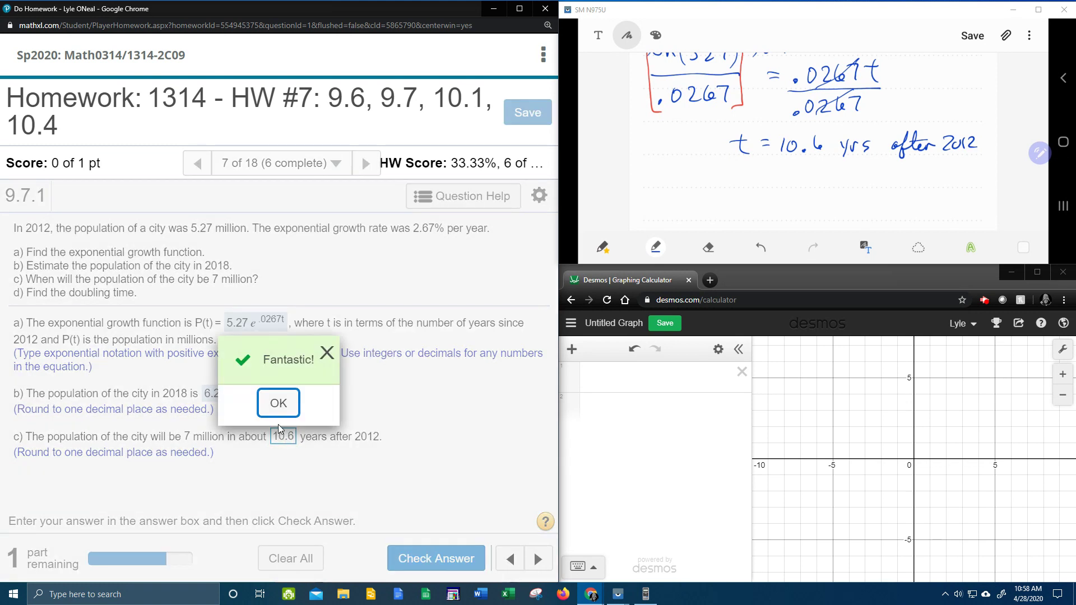
{"action": "left_click", "coordinate": [279, 404]}
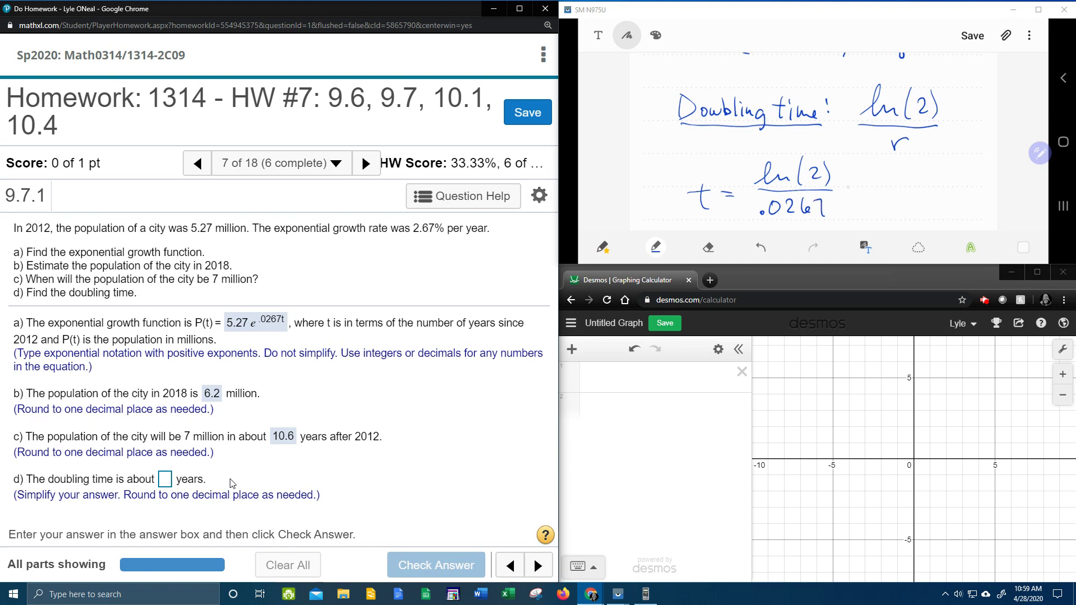
Bring the calculator emulator back up to evaluate ln(2)/.0267
{"action": "left_click", "coordinate": [645, 594]}
Compute ln(2) ÷ .0267 on the calculator emulator, getting 25.96056856
{"action": "left_click", "coordinate": [498, 436]}
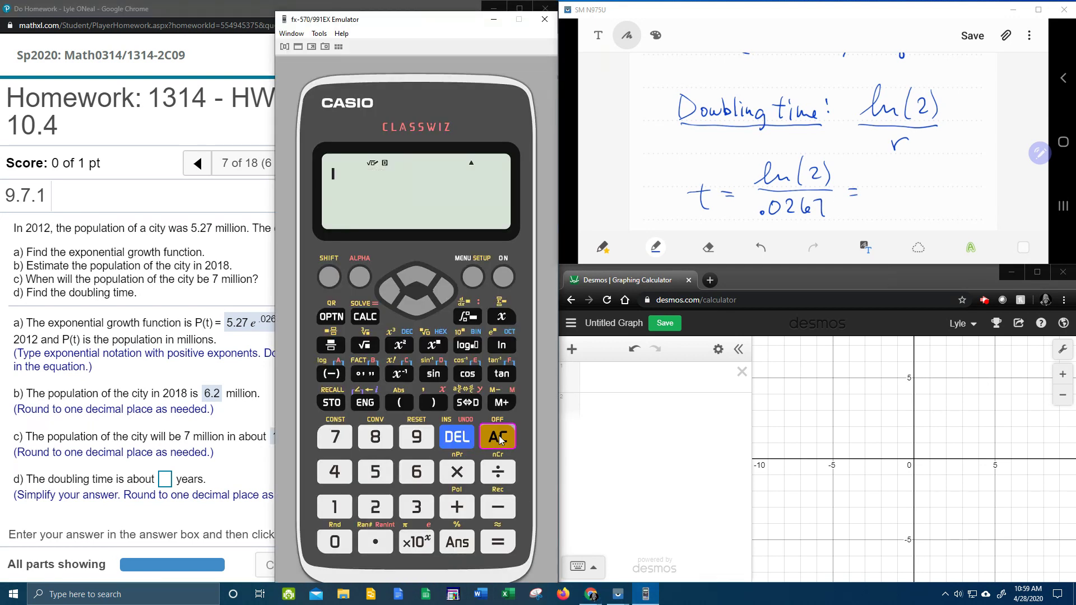
{"action": "left_click", "coordinate": [501, 347]}
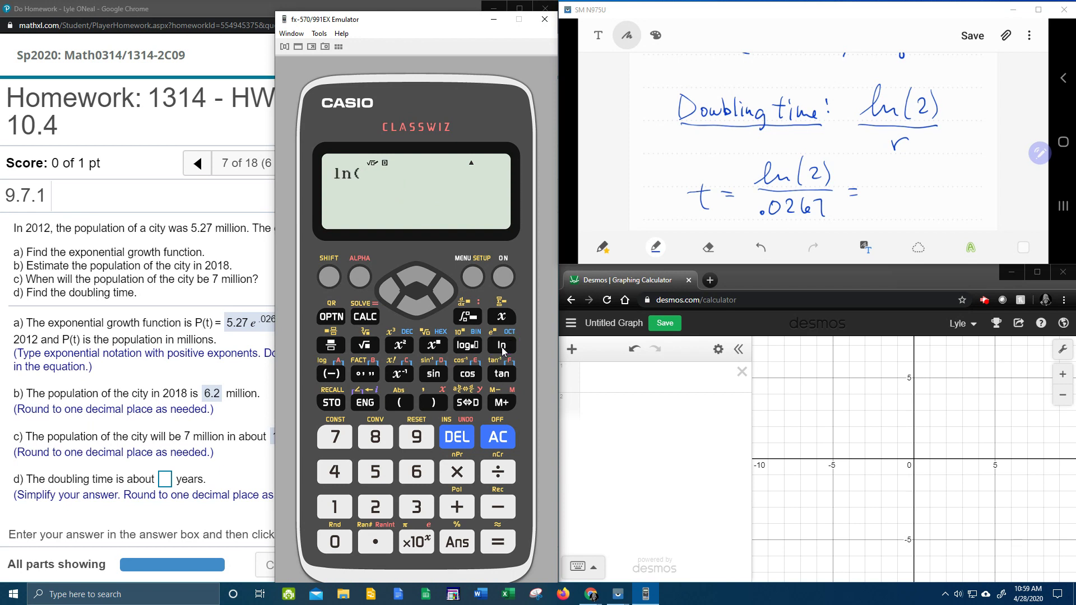
{"action": "left_click", "coordinate": [385, 507]}
{"action": "left_click", "coordinate": [433, 403]}
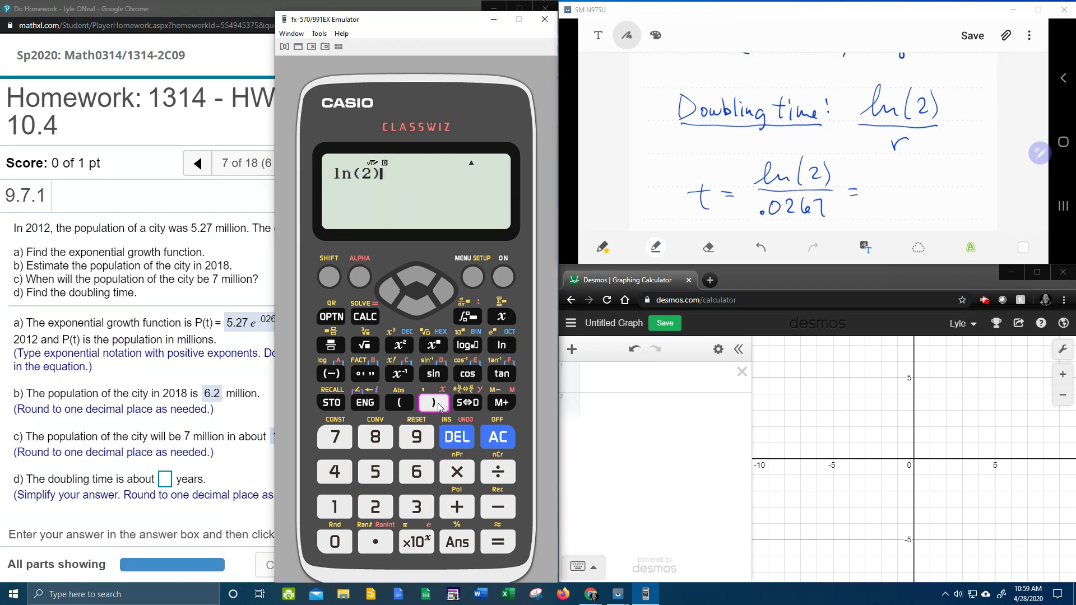
{"action": "left_click", "coordinate": [500, 472]}
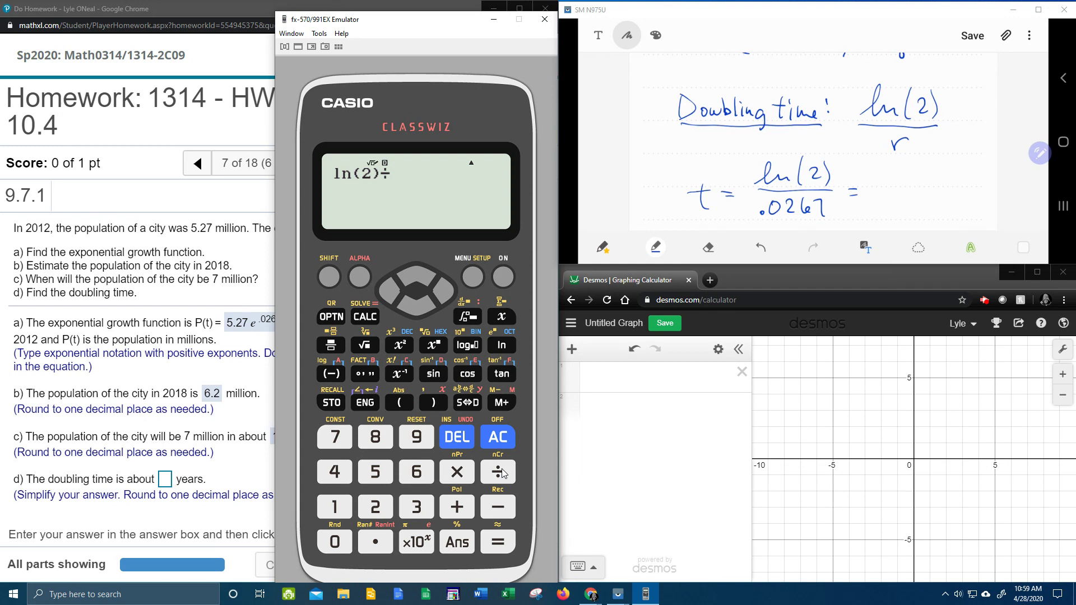
{"action": "left_click", "coordinate": [382, 549]}
{"action": "left_click", "coordinate": [337, 543]}
{"action": "left_click", "coordinate": [372, 519]}
{"action": "left_click", "coordinate": [416, 476]}
{"action": "left_click", "coordinate": [335, 437]}
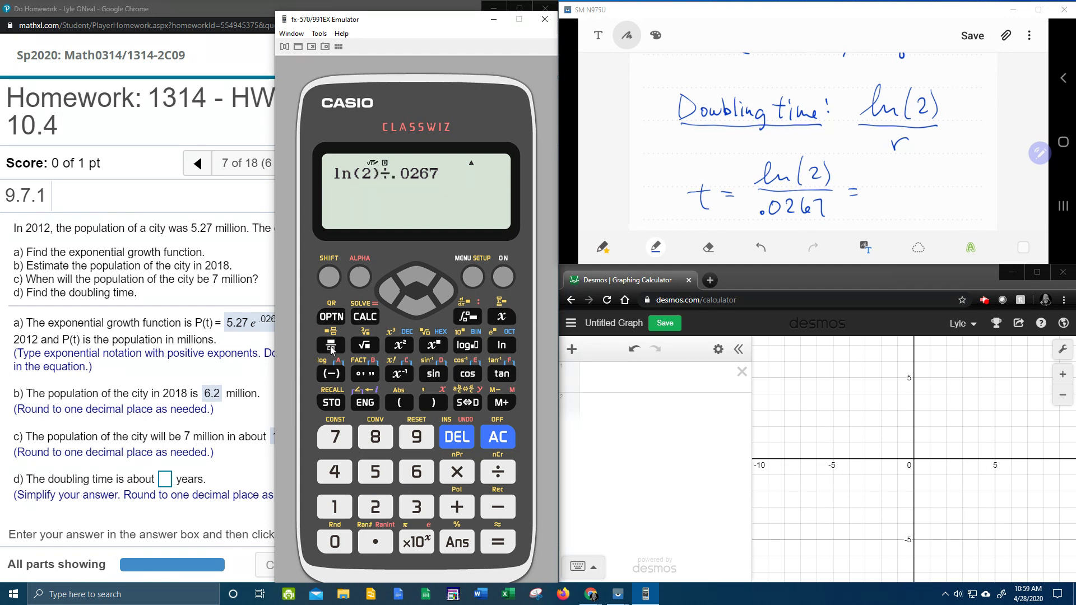
{"action": "left_click", "coordinate": [494, 542]}
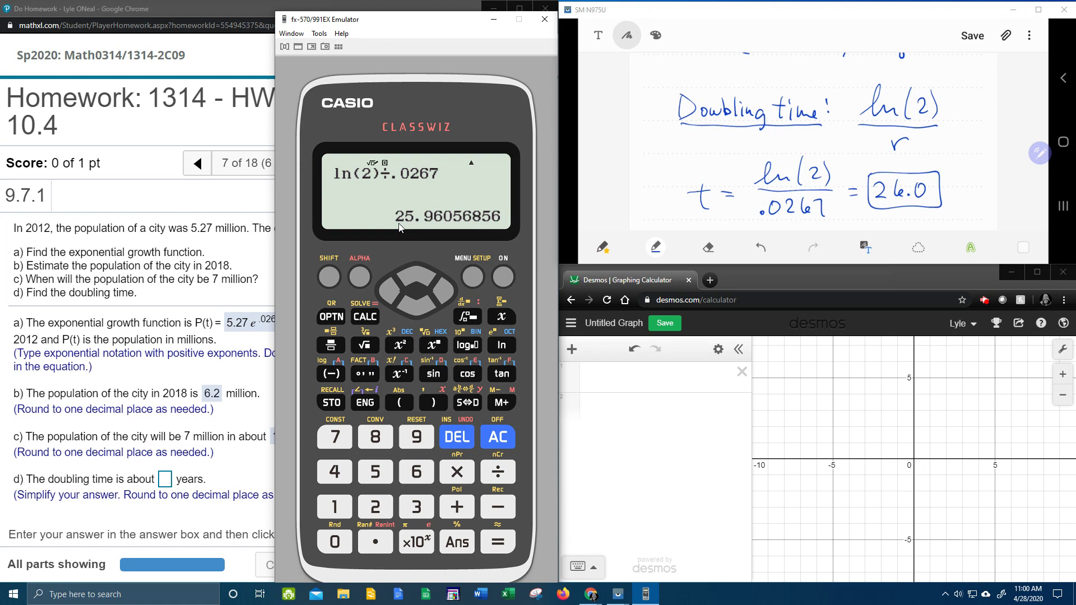
Enter 26.0 years as the part d doubling time and check it
{"action": "left_click", "coordinate": [235, 456]}
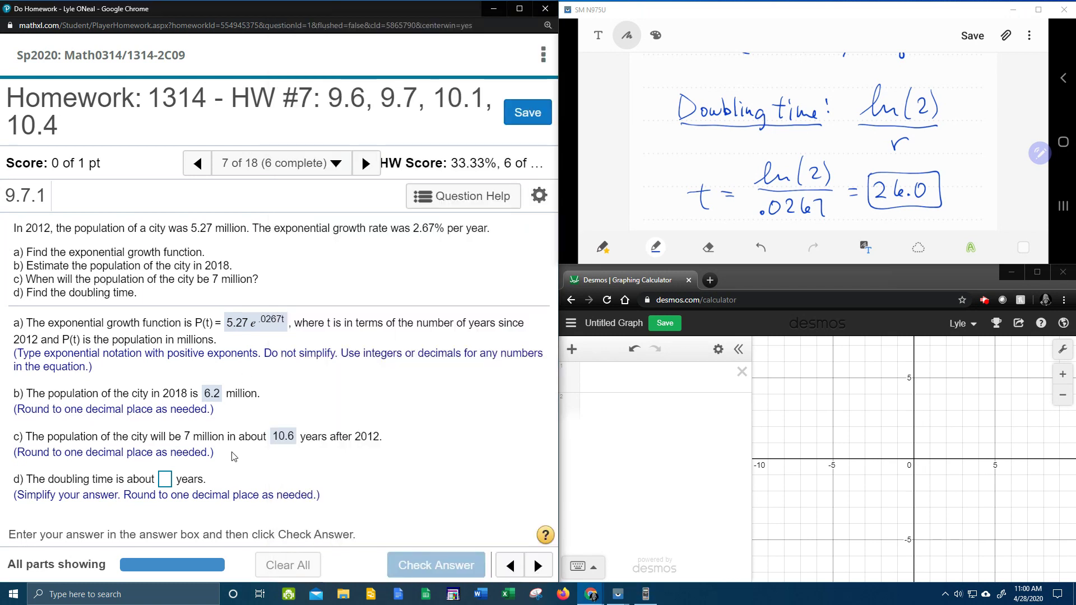
{"action": "left_click", "coordinate": [166, 482]}
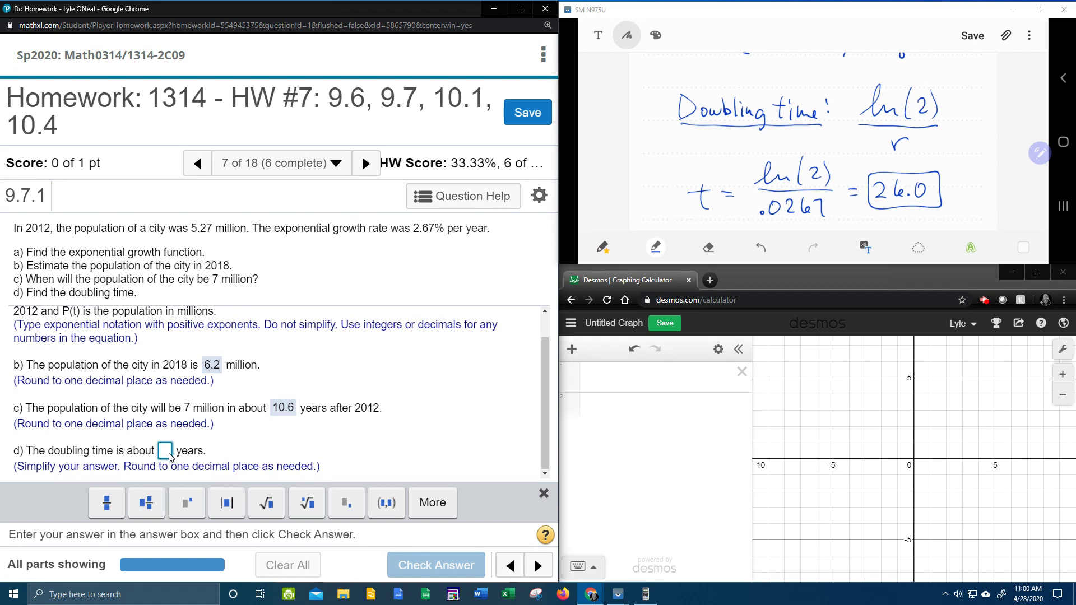
{"action": "type", "text": "26.0"}
{"action": "key", "text": "Return"}
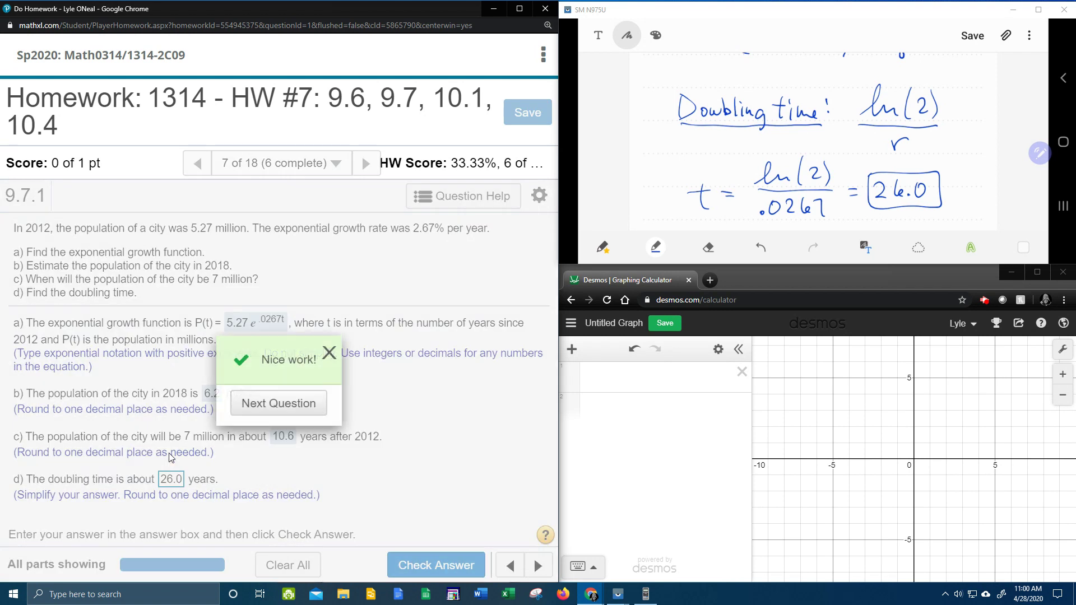